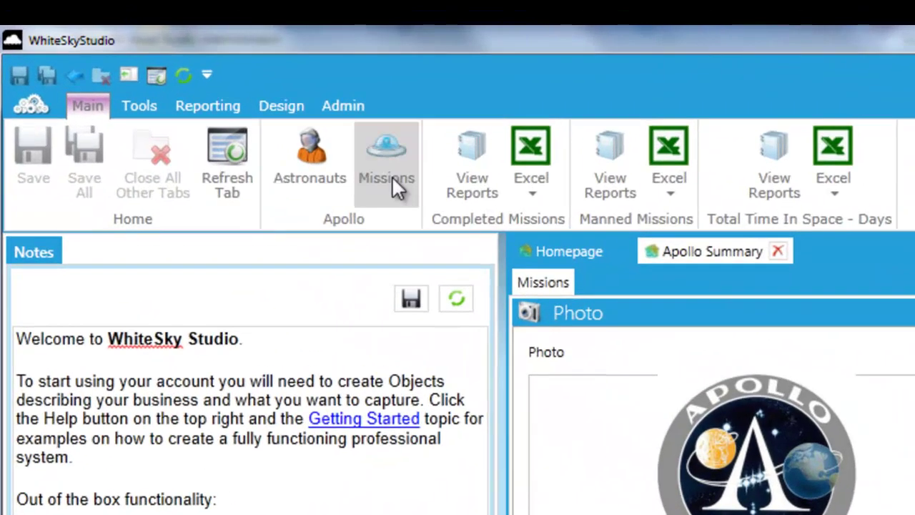
Open the Missions list and sort it by Mission Name in descending order
click(341, 158)
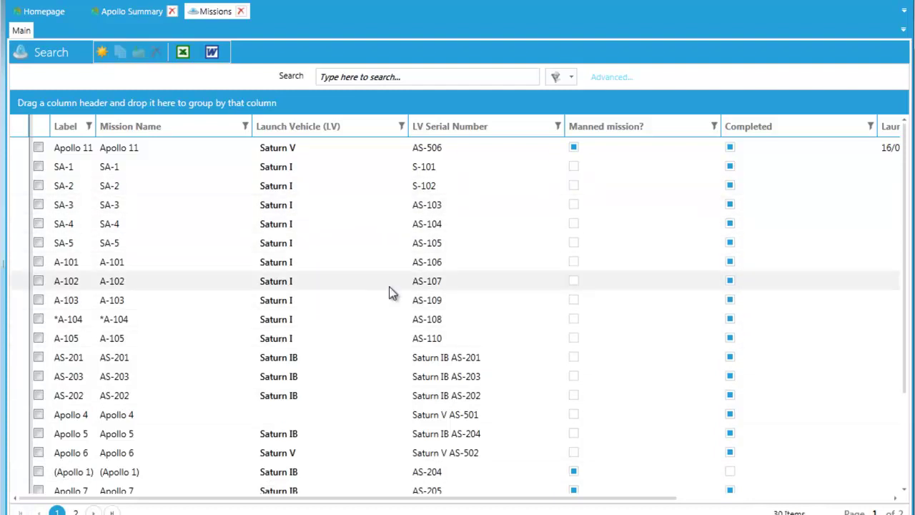
mouse_move(494, 500)
mouse_down()
mouse_move(862, 495)
mouse_move(366, 492)
mouse_up()
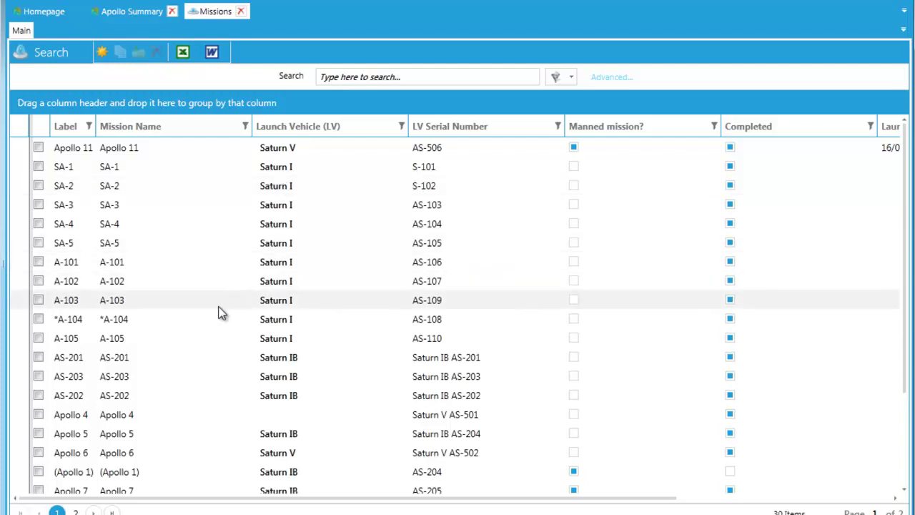
drag(903, 224, 902, 139)
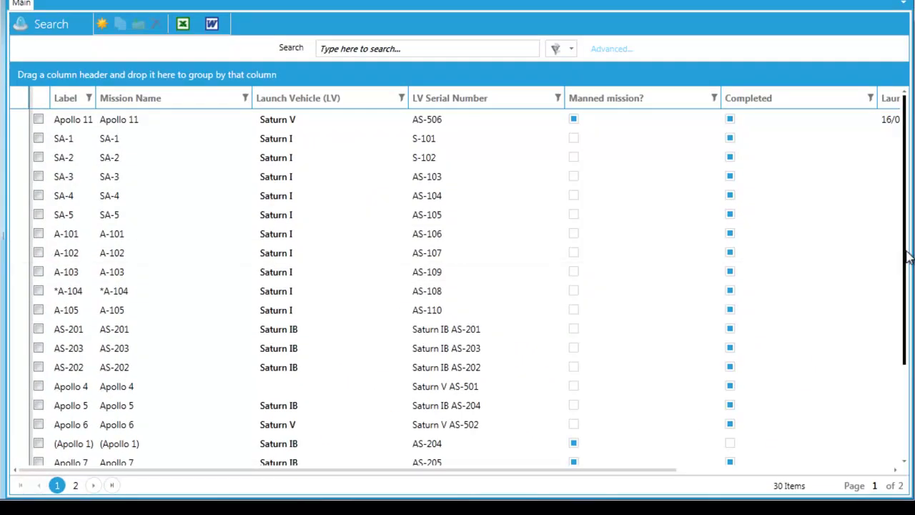
scroll(901, 251, down, 3)
scroll(902, 306, up, 3)
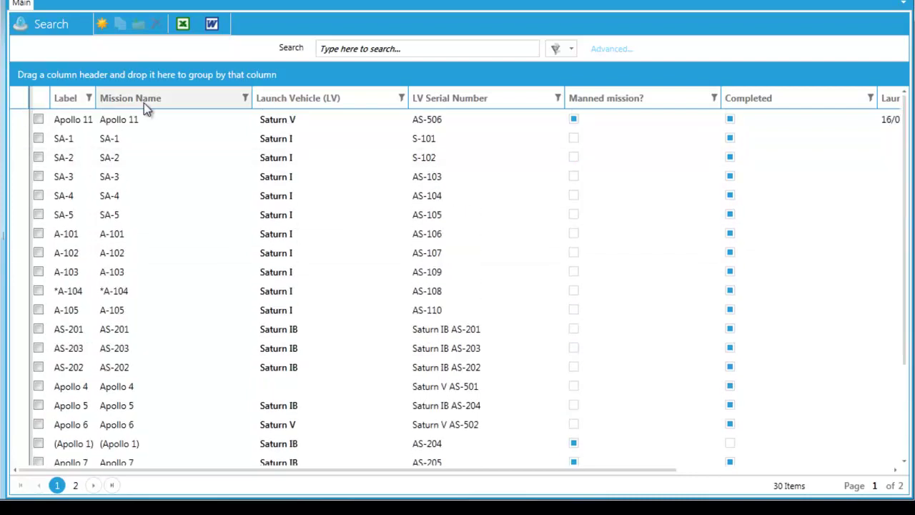
click(165, 105)
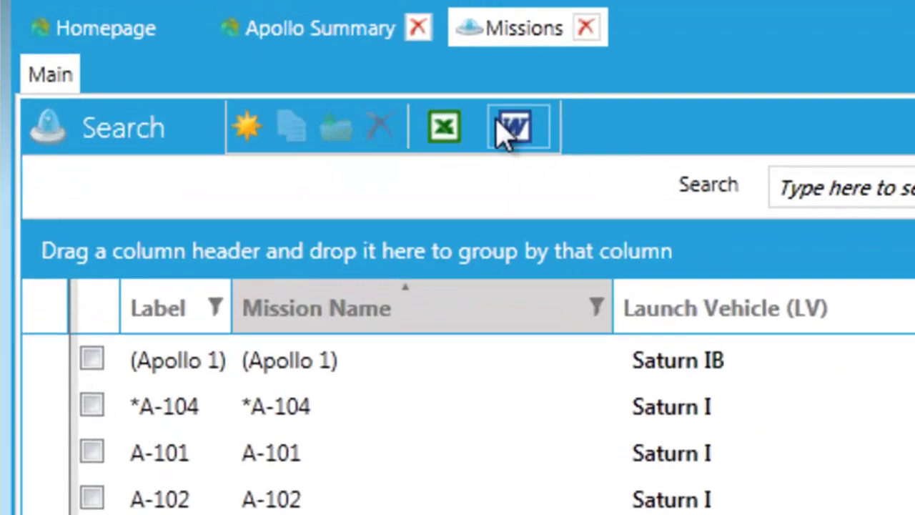
click(279, 217)
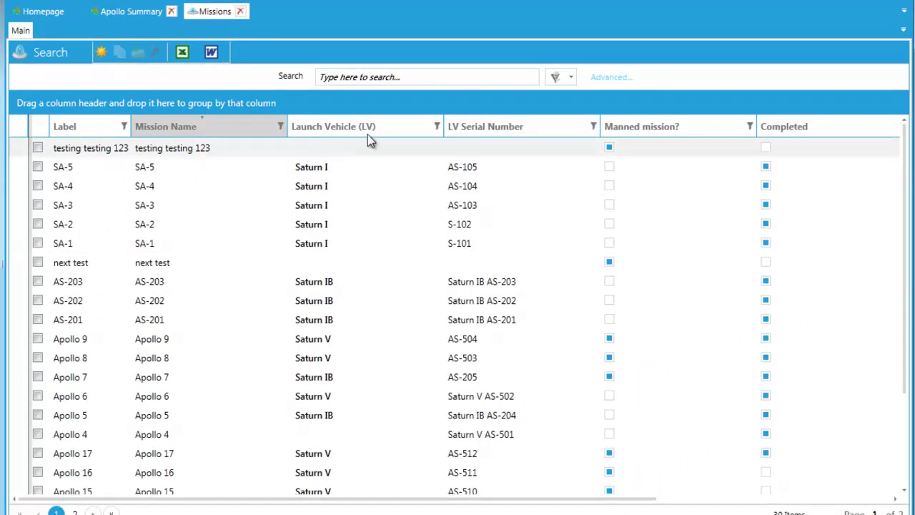
Group the missions by Launch Vehicle (LV) and within it by Completed, expanding Saturn IB and its True subgroup
drag(386, 133, 146, 102)
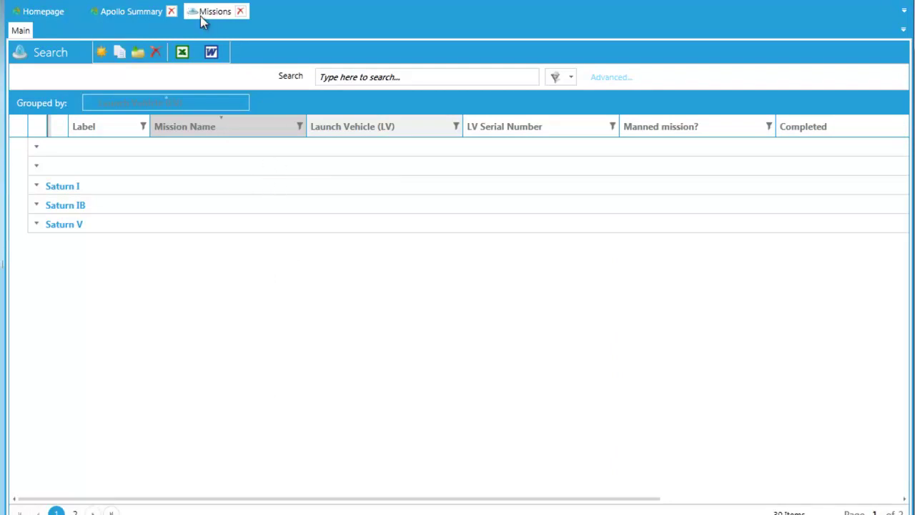
click(37, 205)
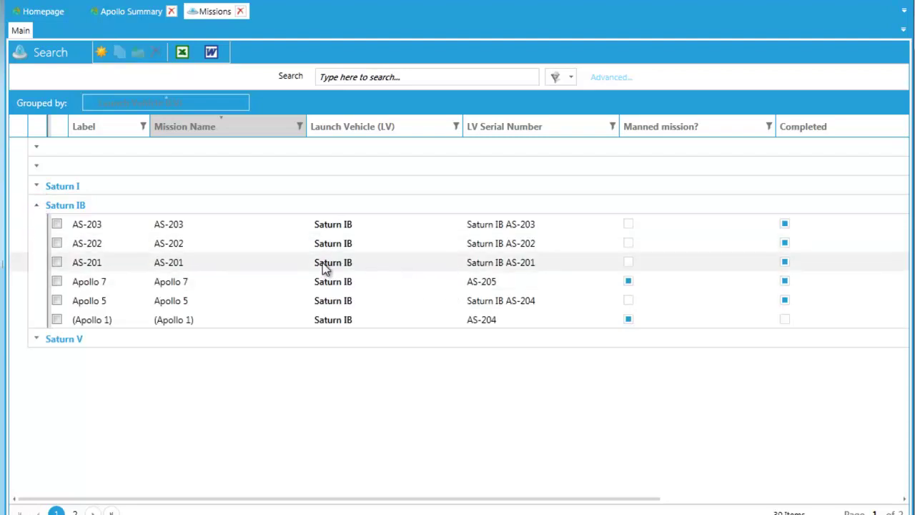
drag(824, 133, 303, 104)
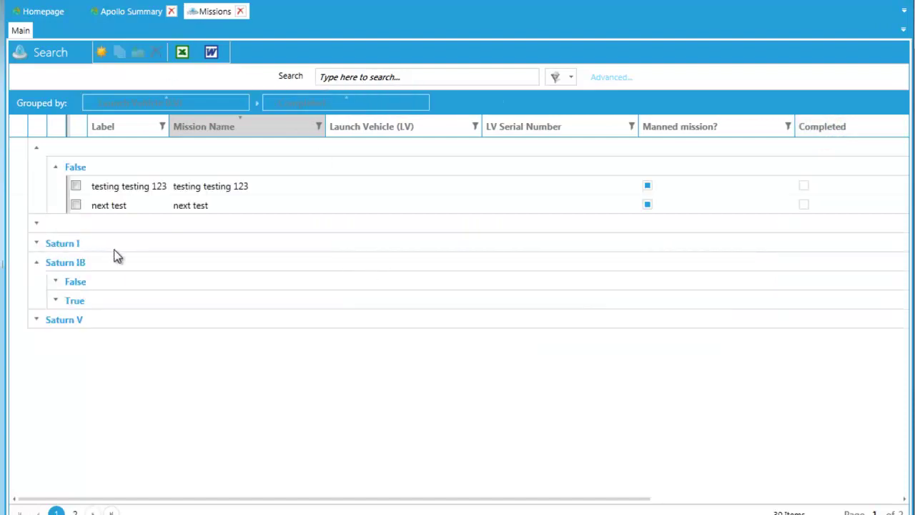
click(56, 300)
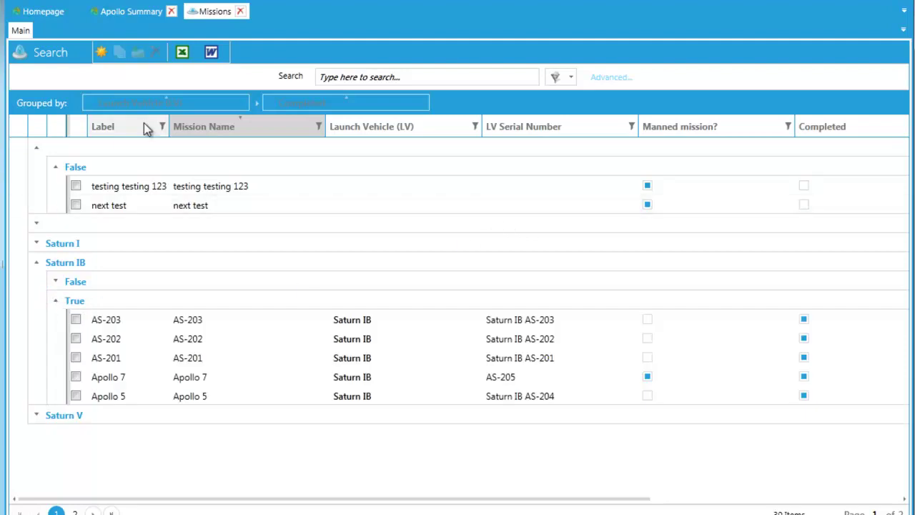
Remove the Completed and Launch Vehicle (LV) groupings from the Missions list
click(422, 103)
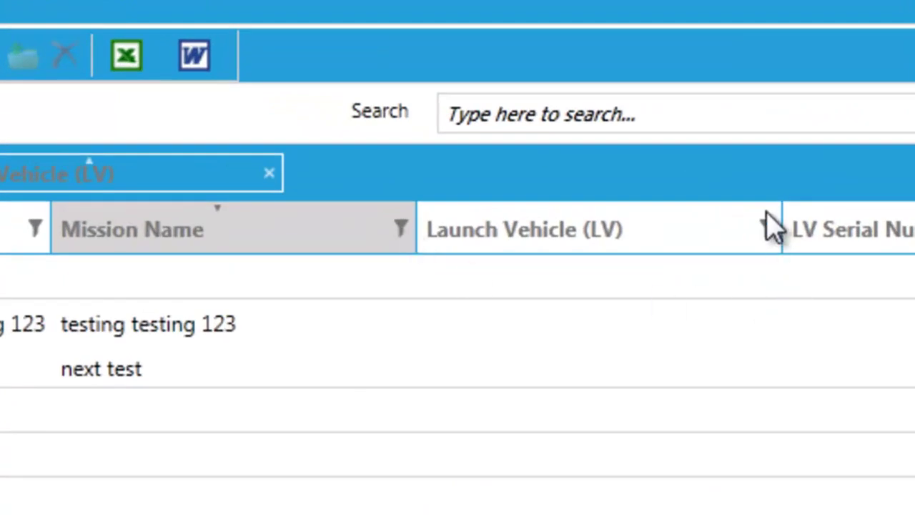
click(269, 173)
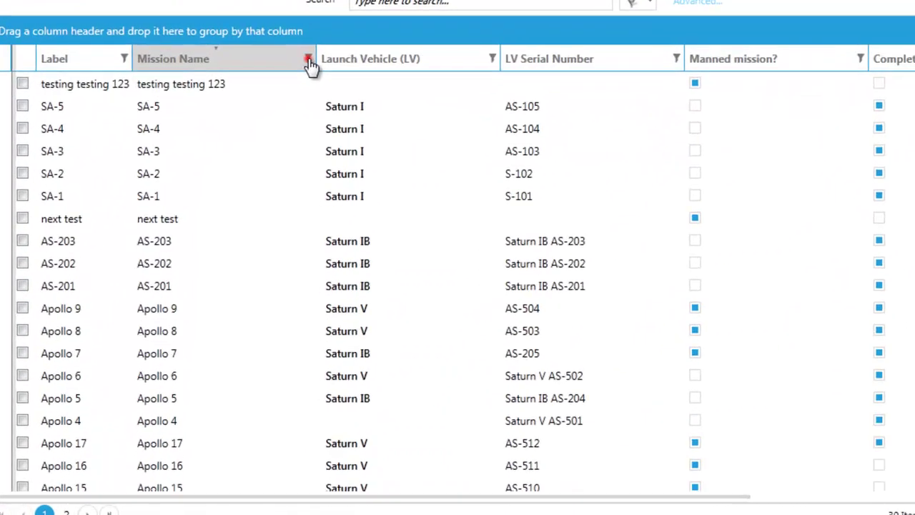
Examine the Mission Name column filter and its comparison operators, closing it without applying a filter
click(309, 63)
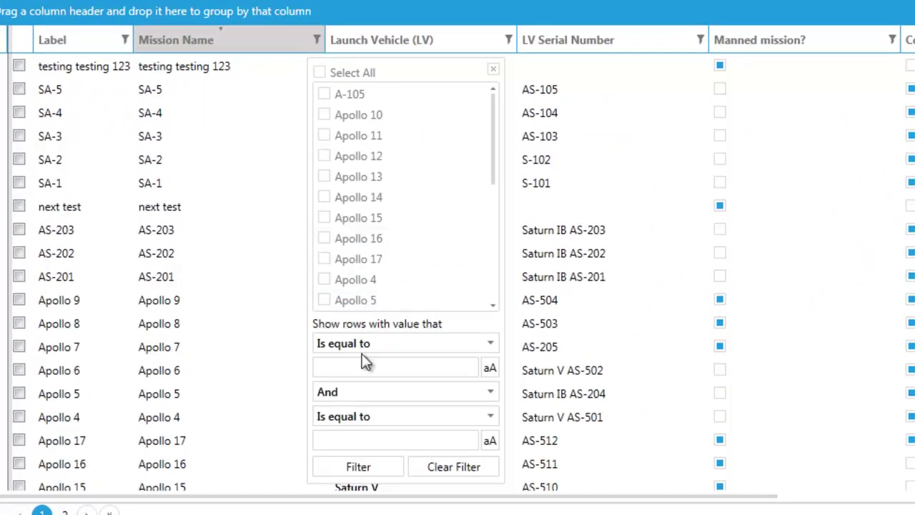
click(368, 344)
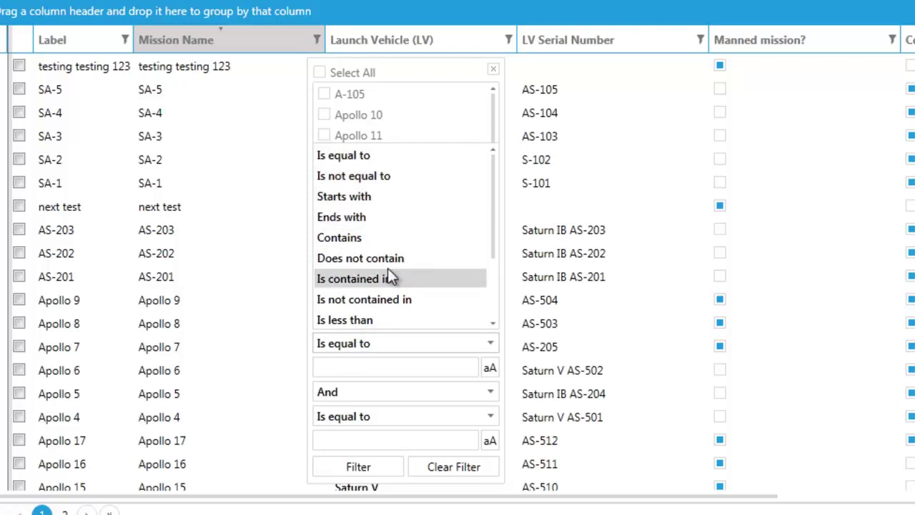
click(378, 367)
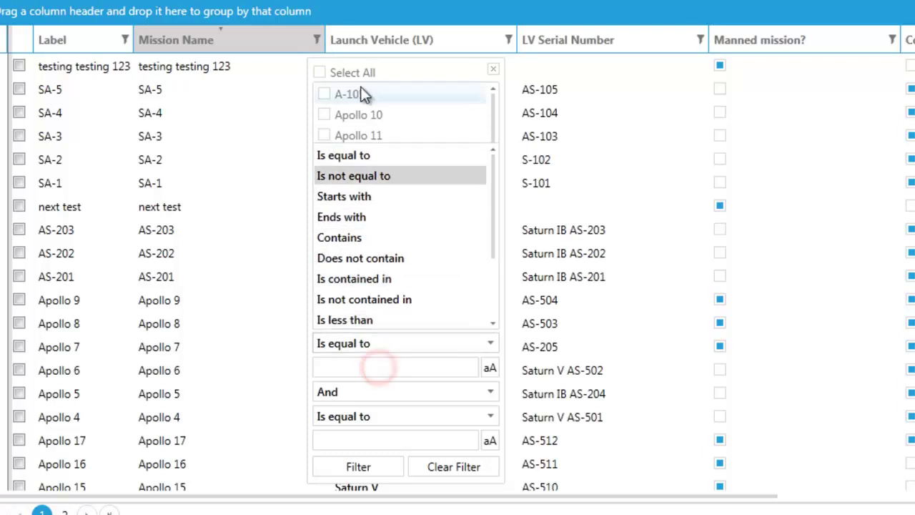
click(317, 39)
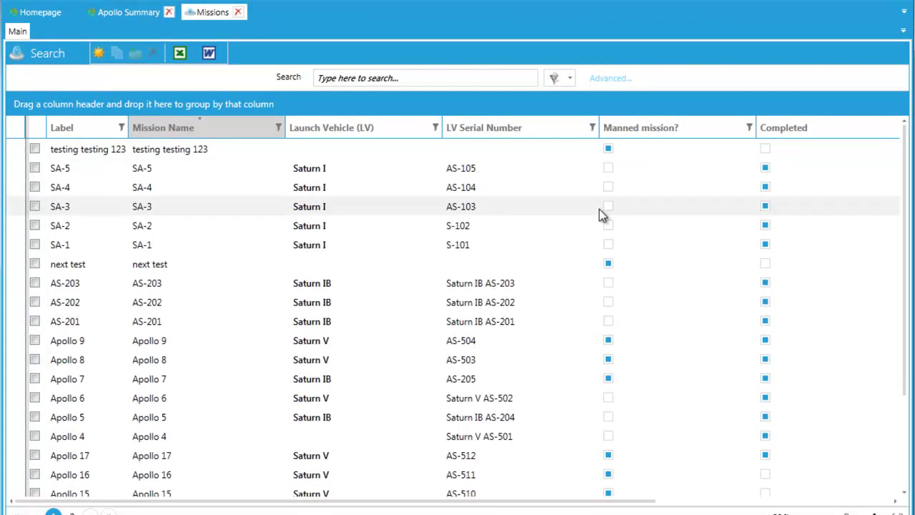
Examine the advanced filter conditions and the list of saved filters for missions without applying any
click(609, 78)
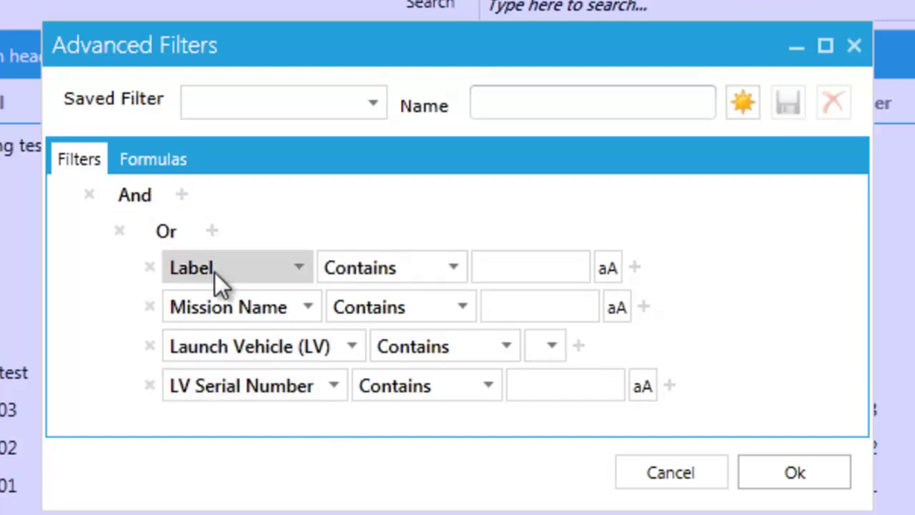
click(672, 473)
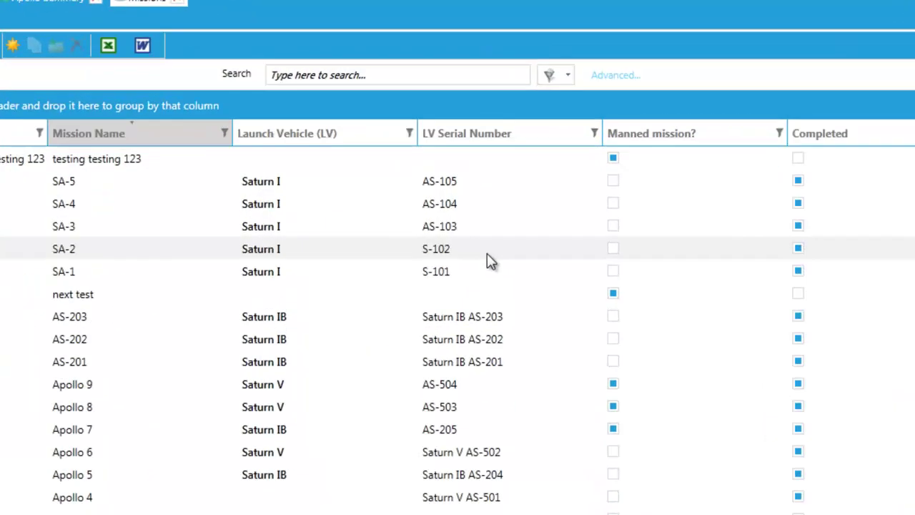
click(552, 71)
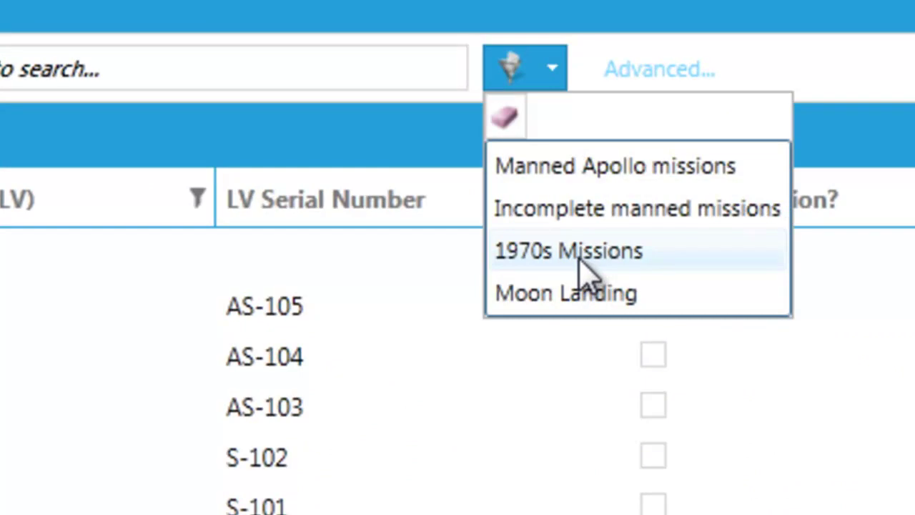
click(748, 76)
Search the Missions list for "saturn"
click(361, 75)
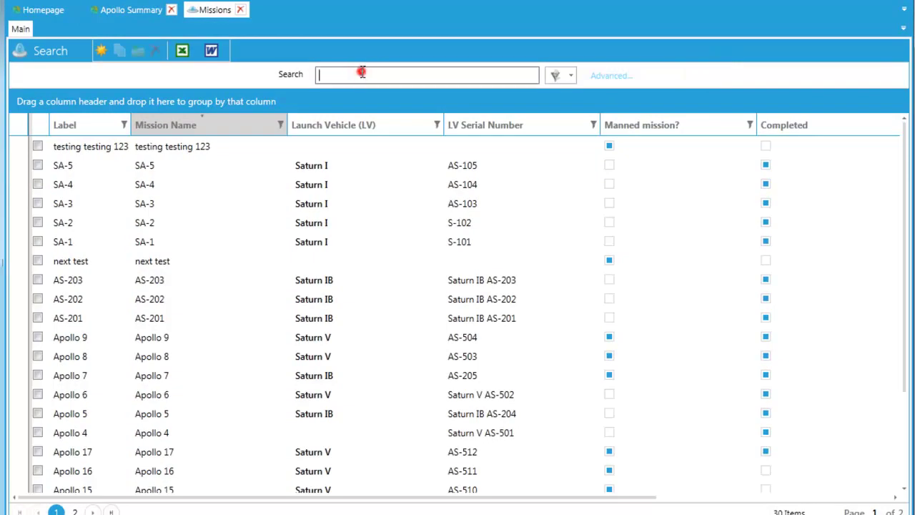
text(saturn)
key(Return)
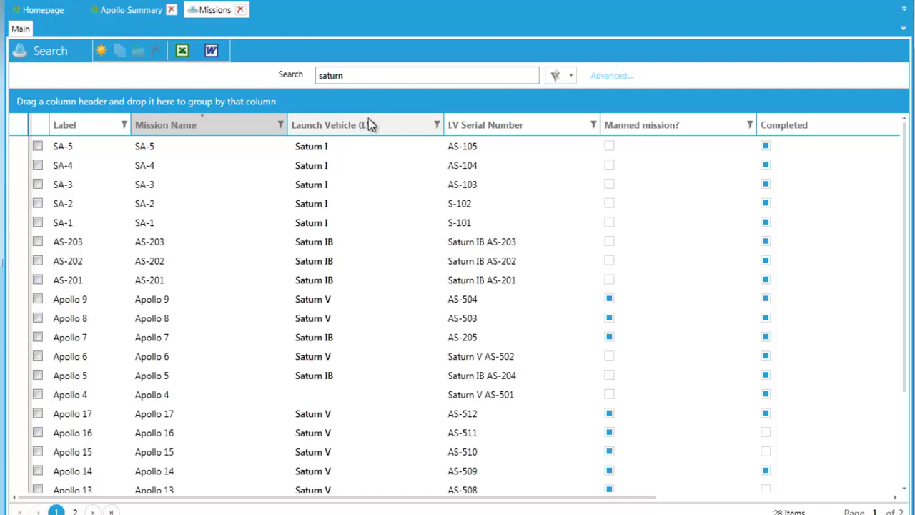
Examine the Excel and Word export options available for the mission search results
click(182, 50)
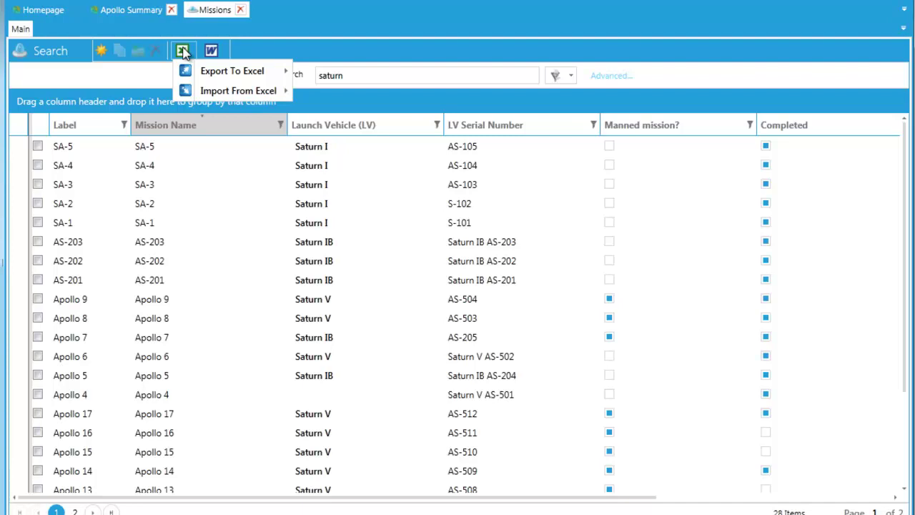
mouse_move(236, 70)
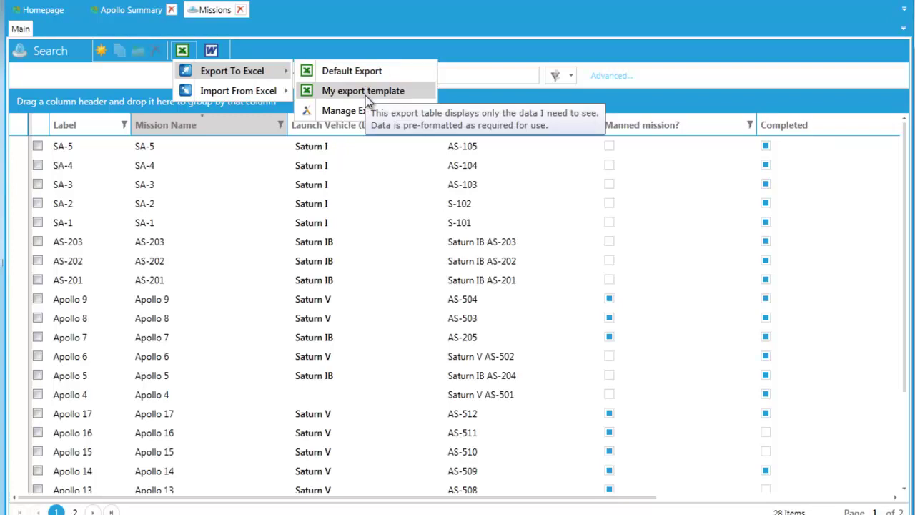
click(212, 51)
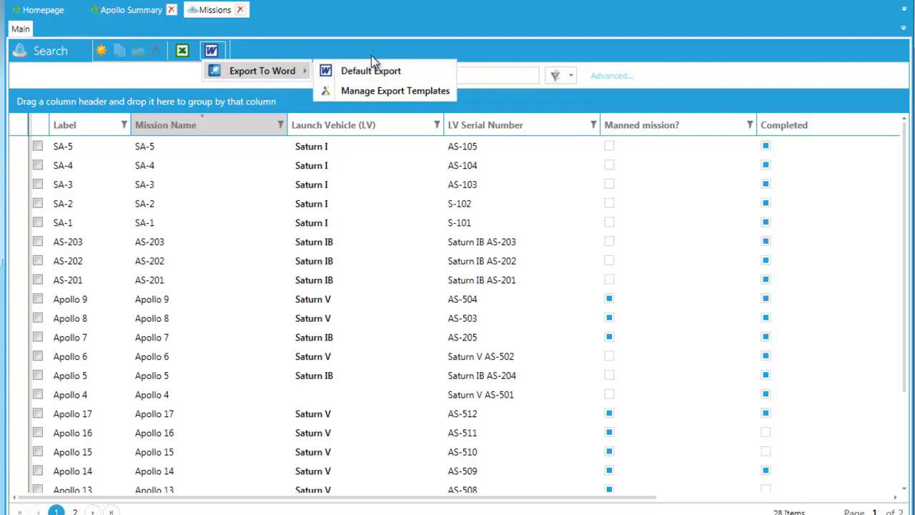
click(366, 71)
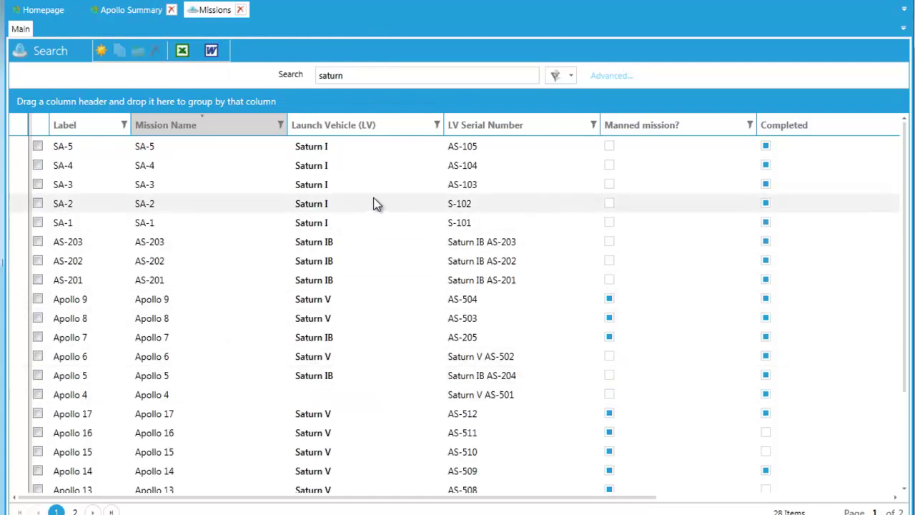
Add a 6 to mission SA-5's LV Serial Number, edit SA-3's Manned mission? checkbox, and refresh the tab to discard the unsaved edits
click(205, 146)
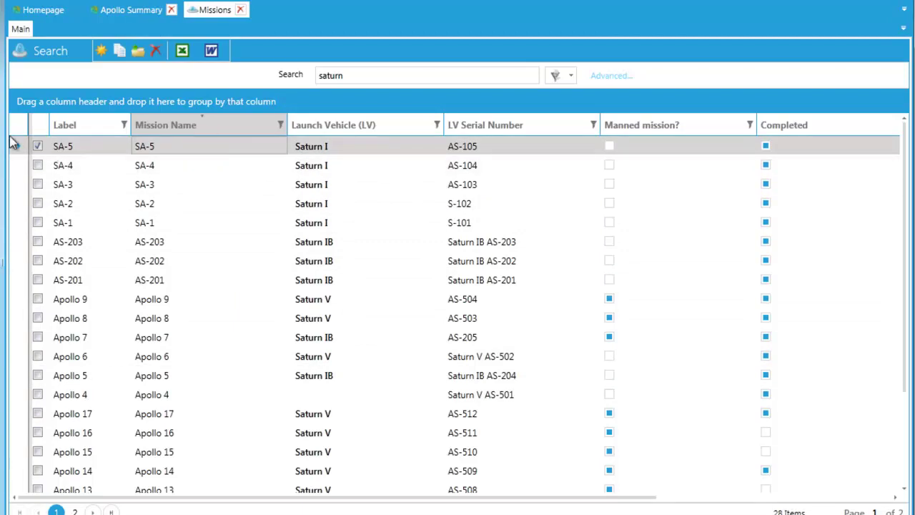
click(509, 148)
click(515, 145)
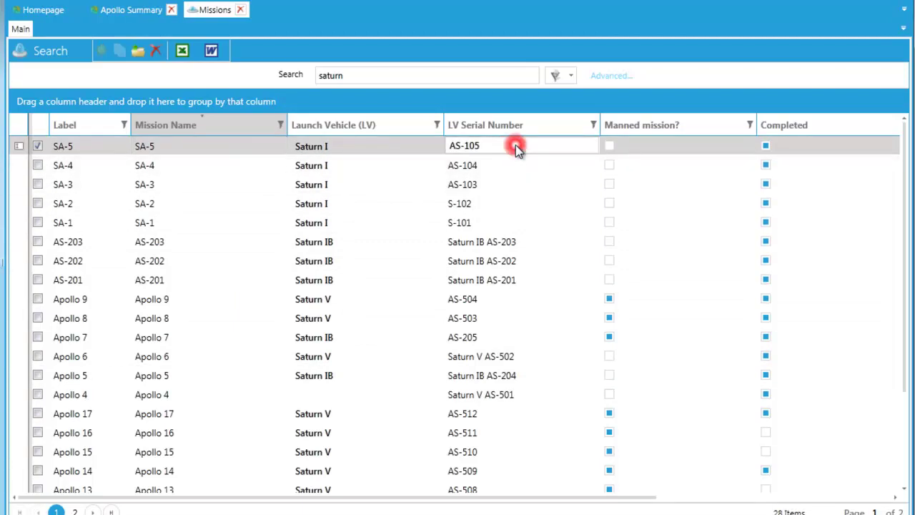
click(519, 146)
text(6)
click(586, 181)
click(612, 185)
click(611, 185)
click(493, 280)
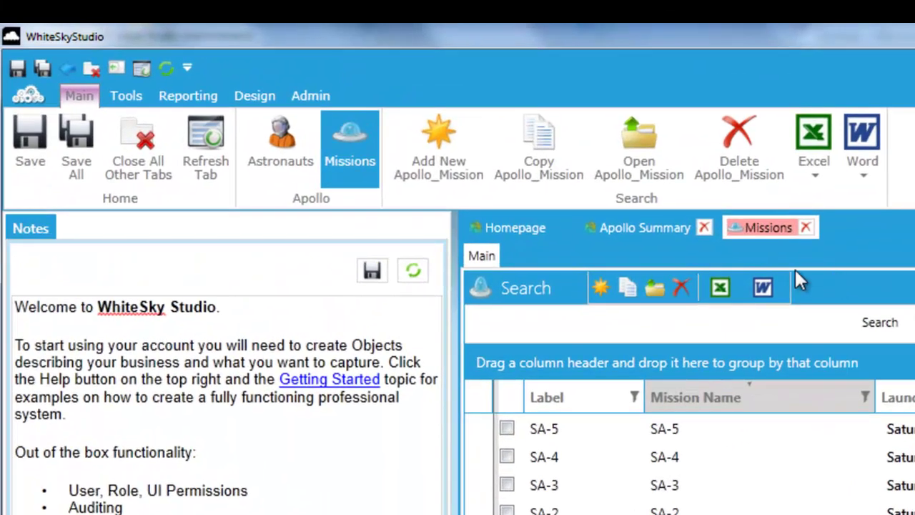
click(214, 174)
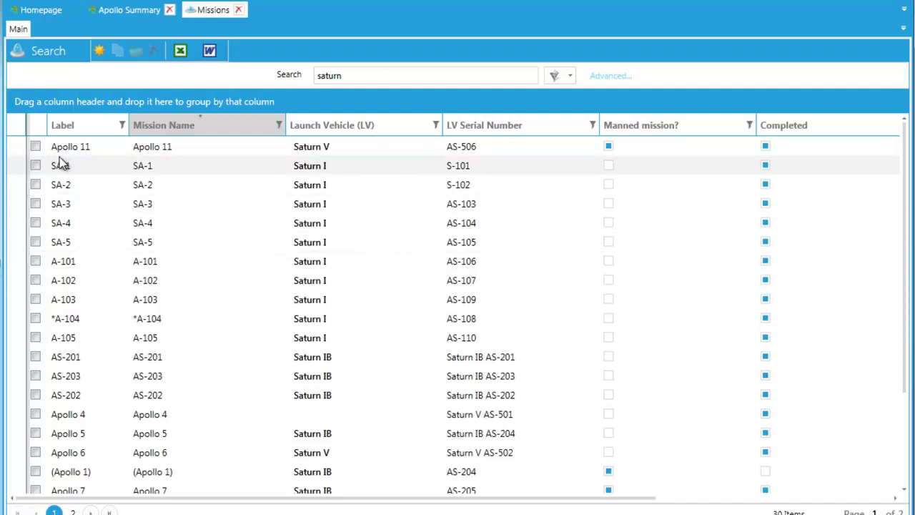
Open the Apollo 11 mission record and show its crew list and crew count chart
click(20, 147)
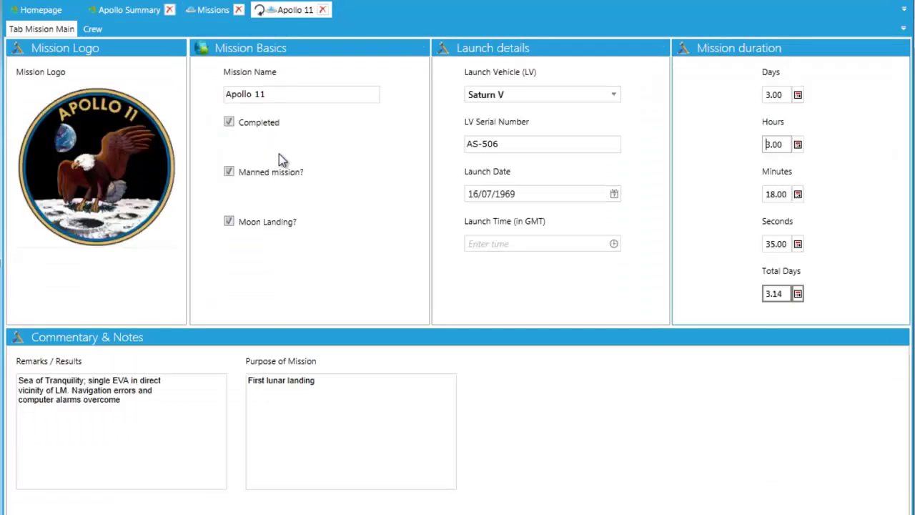
click(93, 29)
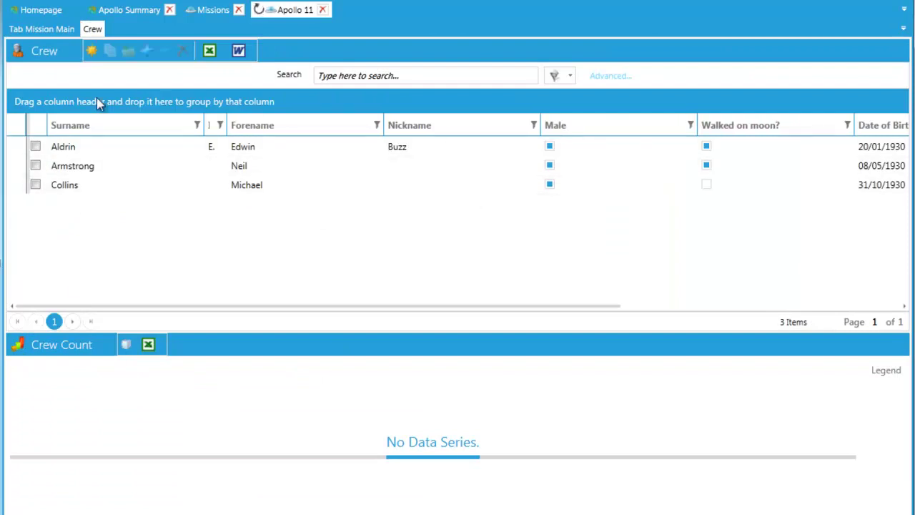
click(123, 307)
drag(210, 312, 67, 317)
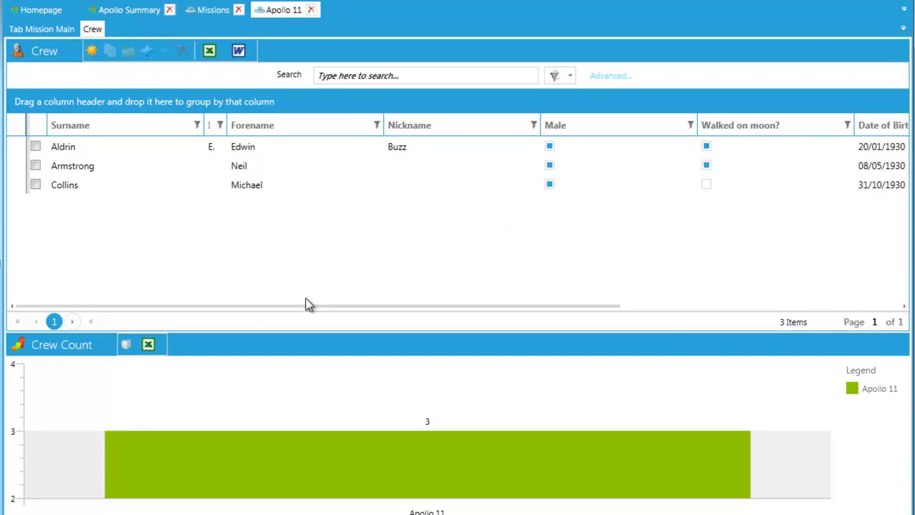
Examine the Word export options for the Apollo 11 crew list
click(238, 50)
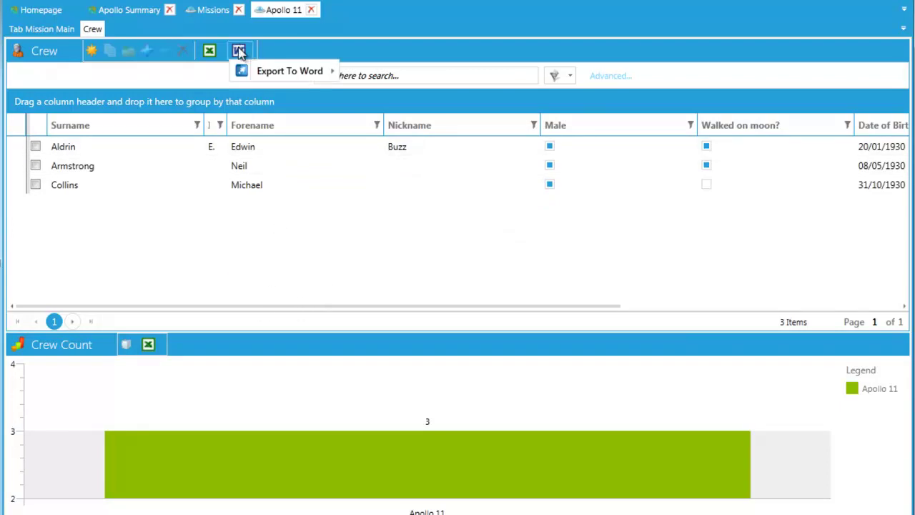
mouse_move(251, 77)
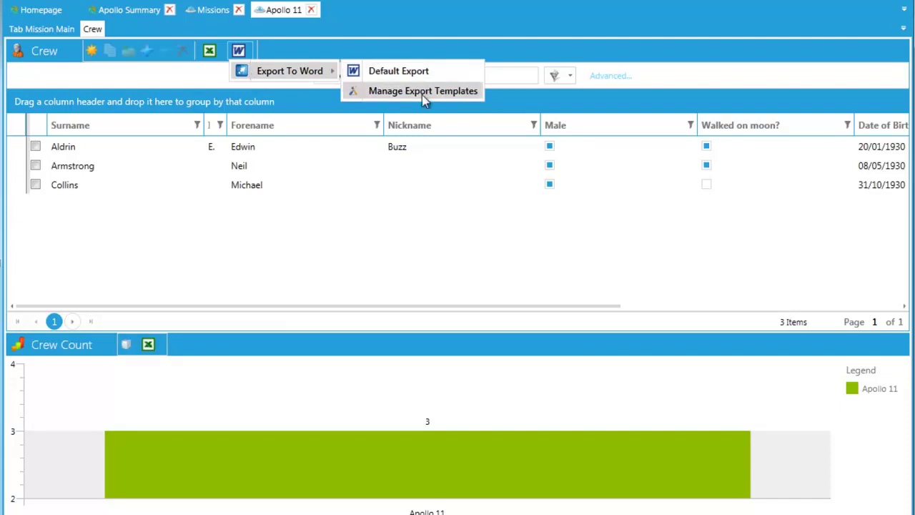
click(422, 93)
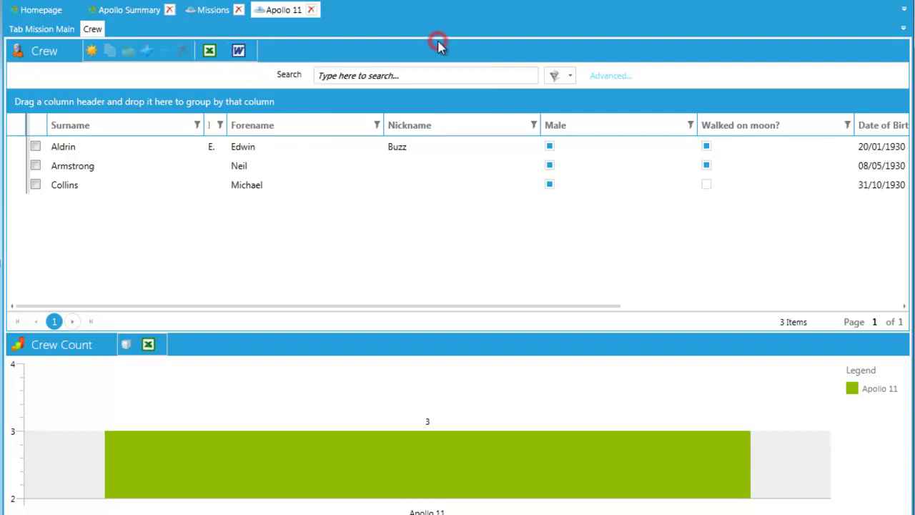